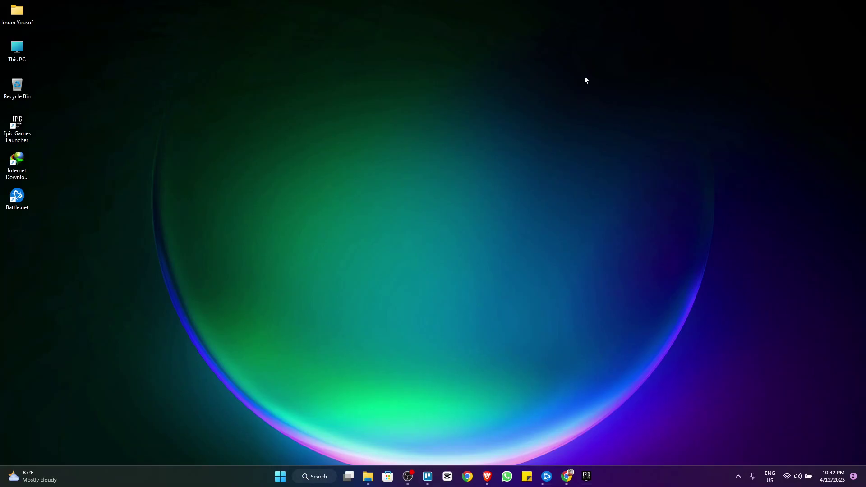
# Step: Browse This PC to D:\Epic Games\GenshingImpact\Genshin Impact Game, then minimize Explorer
pyautogui.click(16, 51)
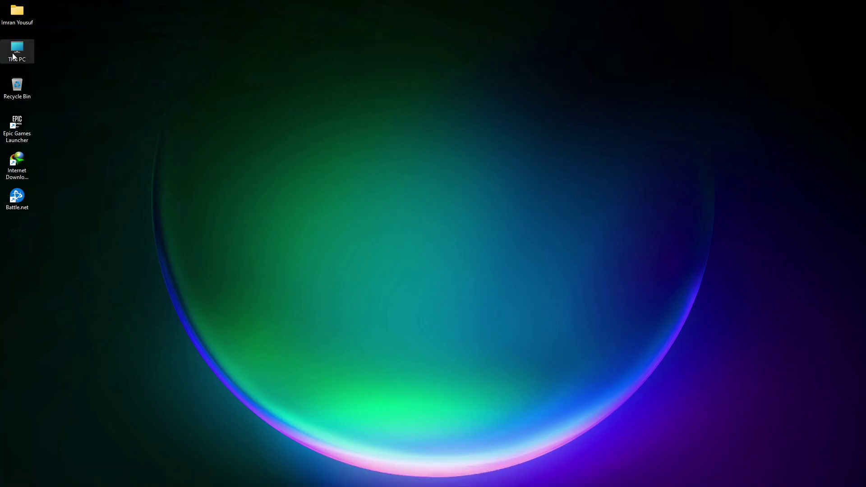
pyautogui.doubleClick(14, 56)
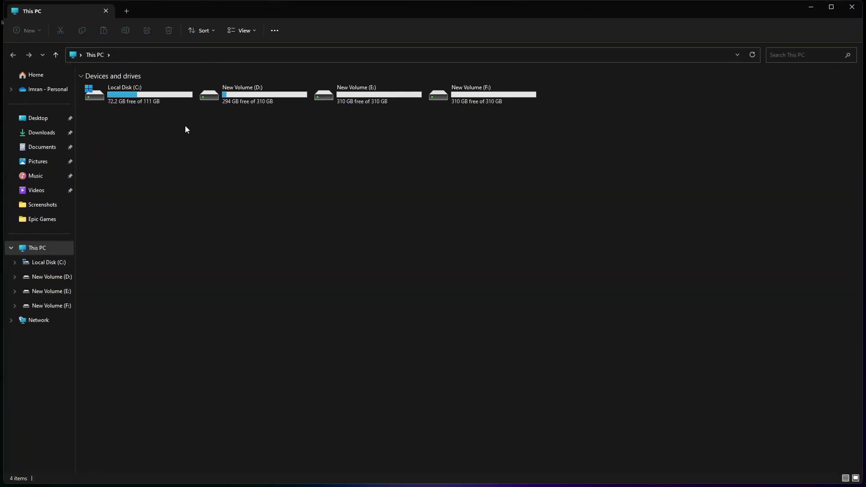
pyautogui.doubleClick(257, 95)
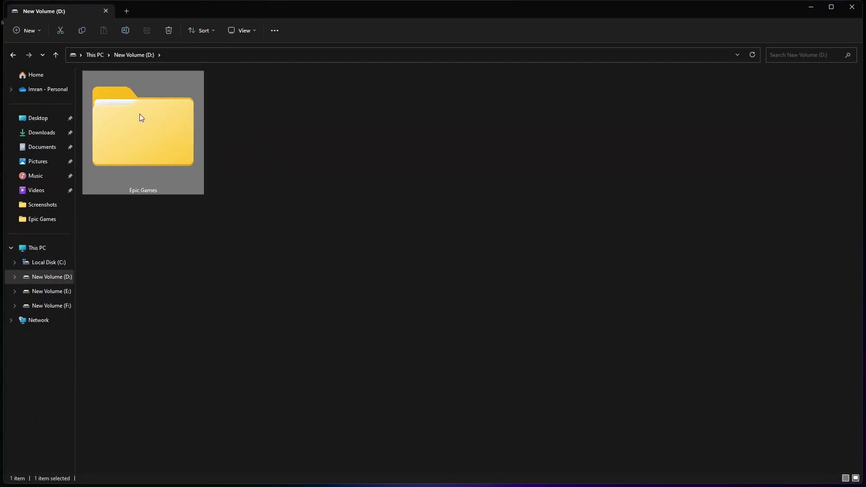
pyautogui.doubleClick(140, 114)
pyautogui.doubleClick(413, 192)
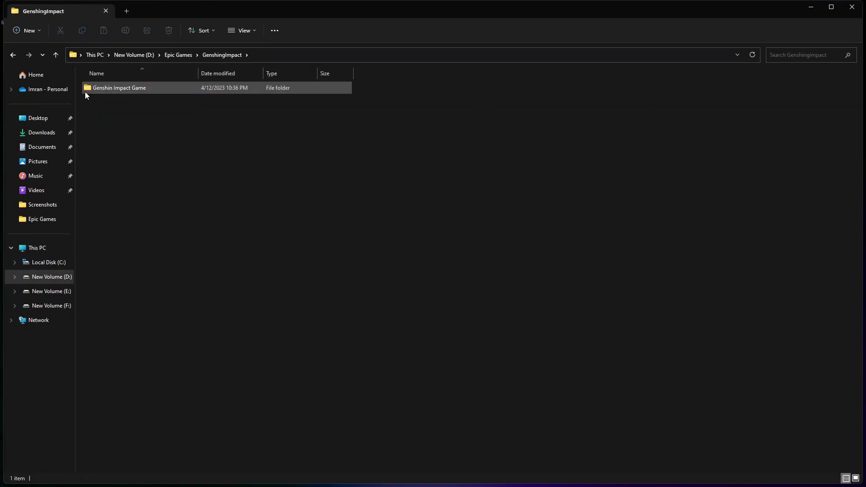
pyautogui.doubleClick(137, 91)
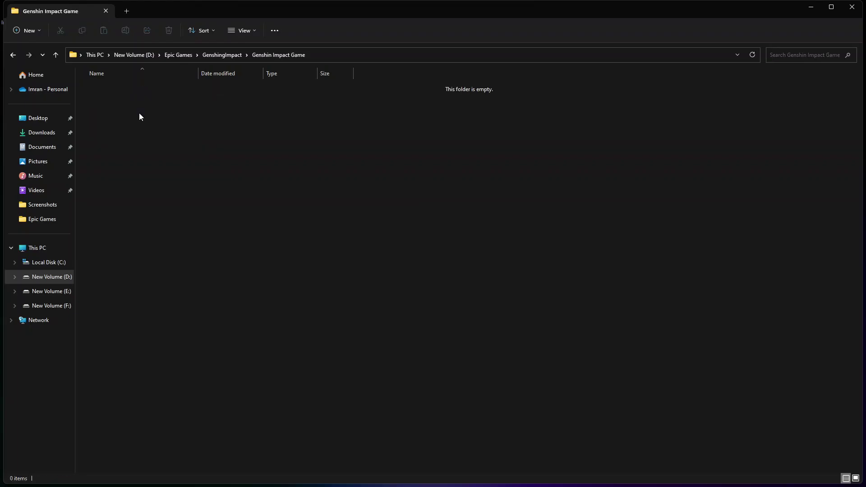
pyautogui.click(811, 7)
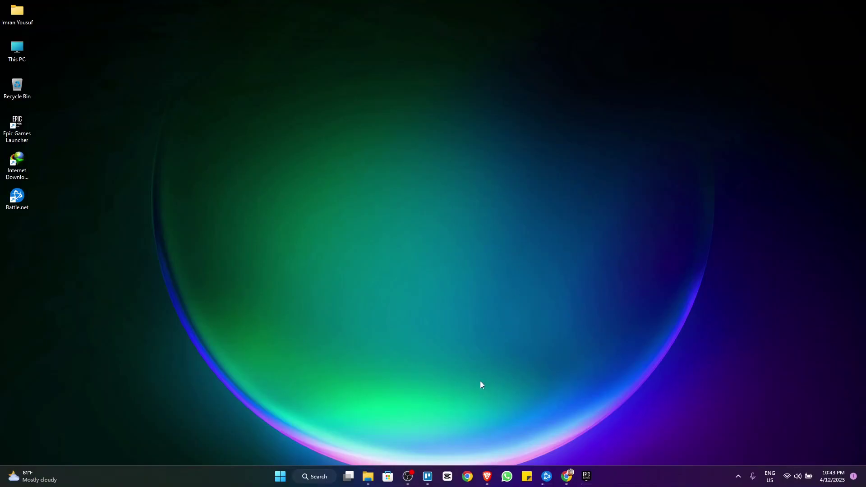
# Step: Return to Brave's search results and open the 'How to manually update to Genshin Impact 3.0 on PC' result
pyautogui.click(486, 475)
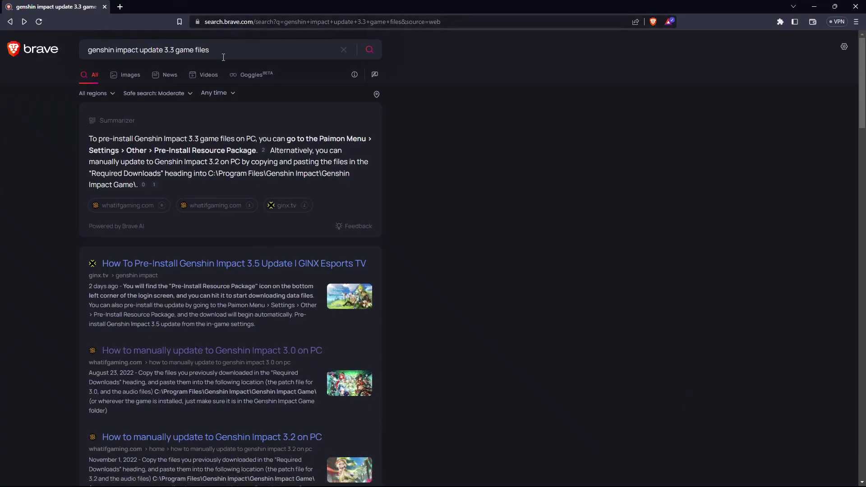
pyautogui.moveTo(224, 51); pyautogui.dragTo(90, 51)
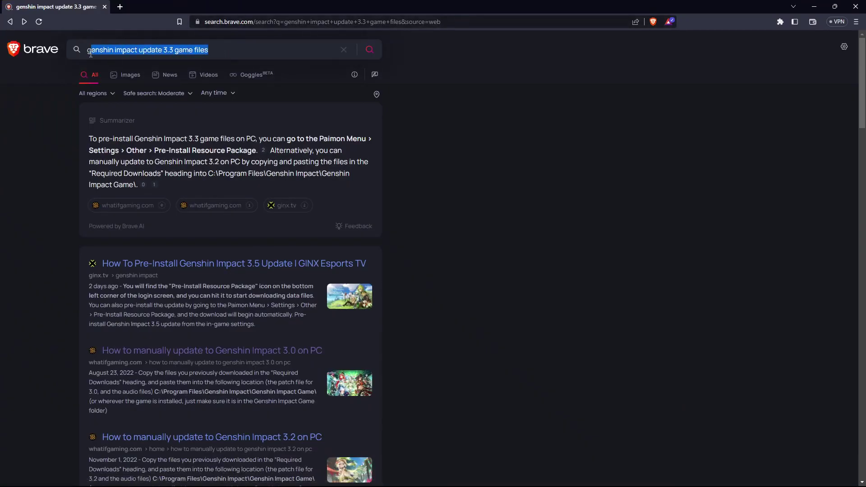
pyautogui.click(202, 325)
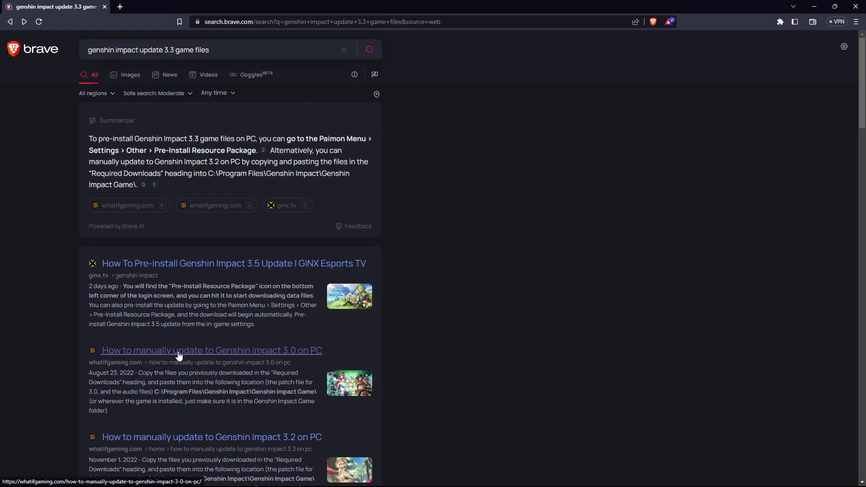
pyautogui.click(299, 356)
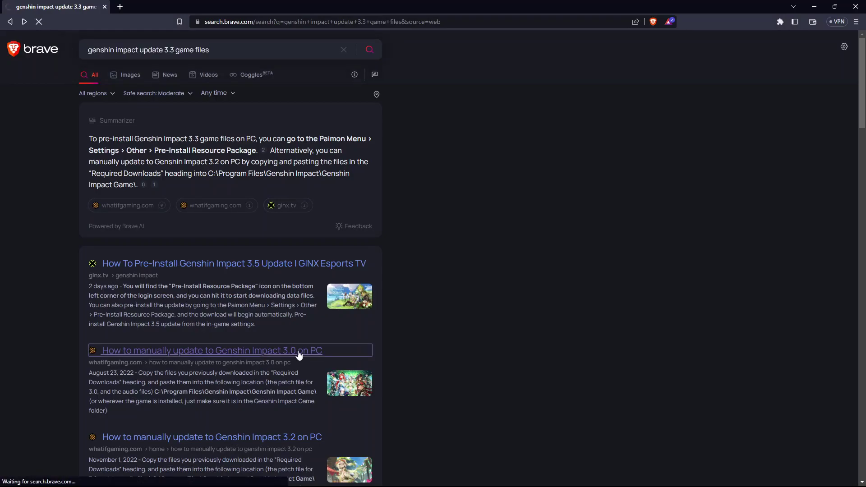
pyautogui.scroll(-3, 298, 350)
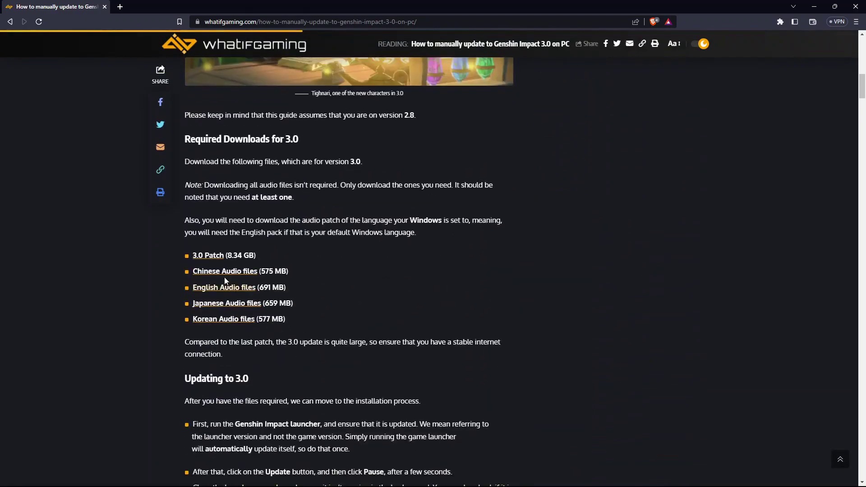
# Step: Highlight the 3.0 Patch (8.34 GB) link, dismiss the IDM popup, and minimize Brave
pyautogui.moveTo(190, 257); pyautogui.dragTo(262, 255)
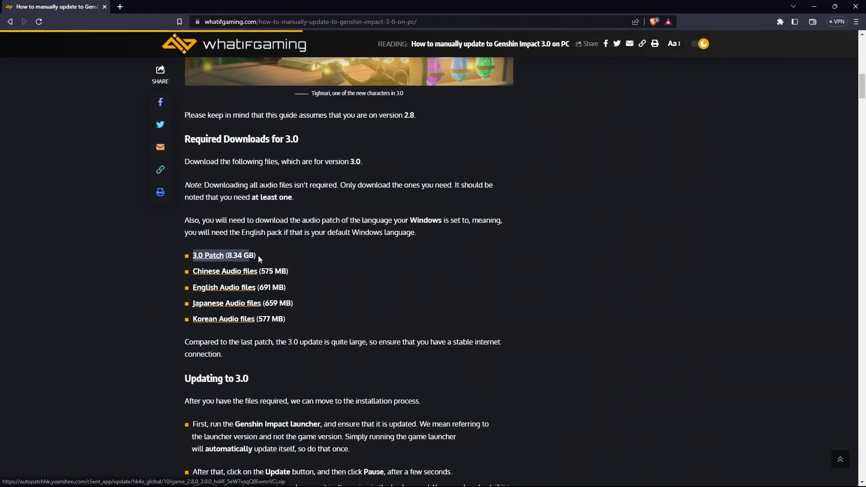
pyautogui.click(258, 247)
pyautogui.click(812, 6)
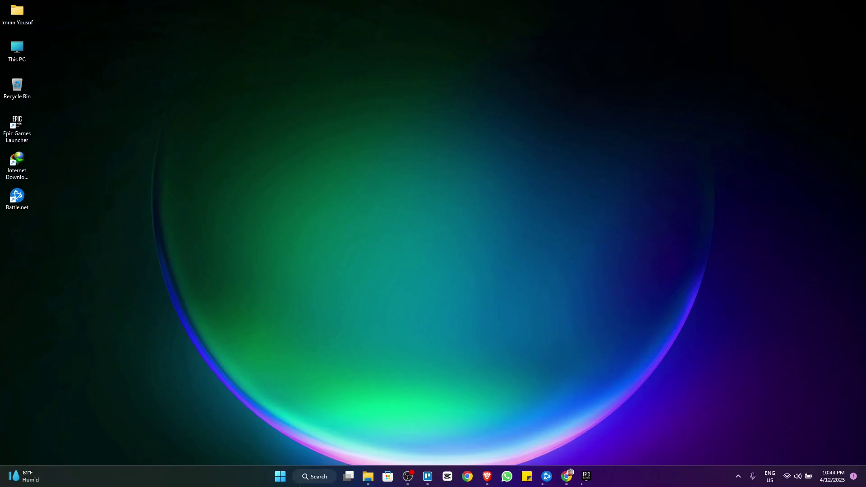
# Step: Choose Restart from the Start menu's power options
pyautogui.click(280, 476)
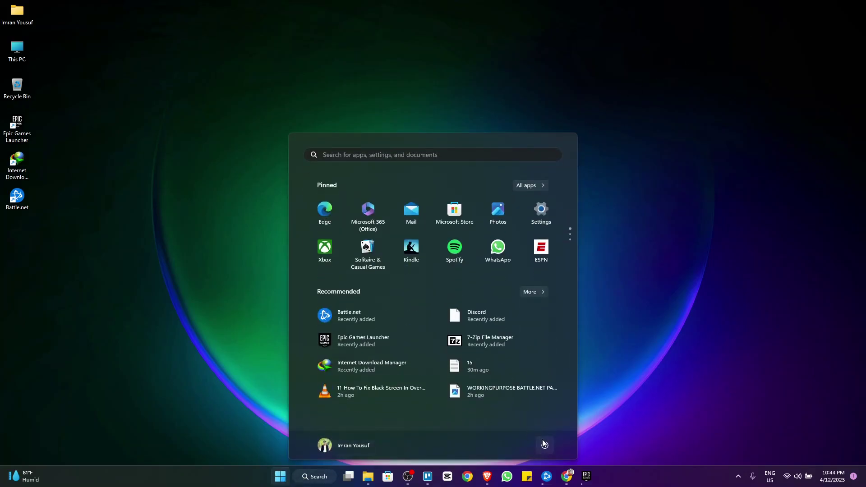
pyautogui.click(544, 444)
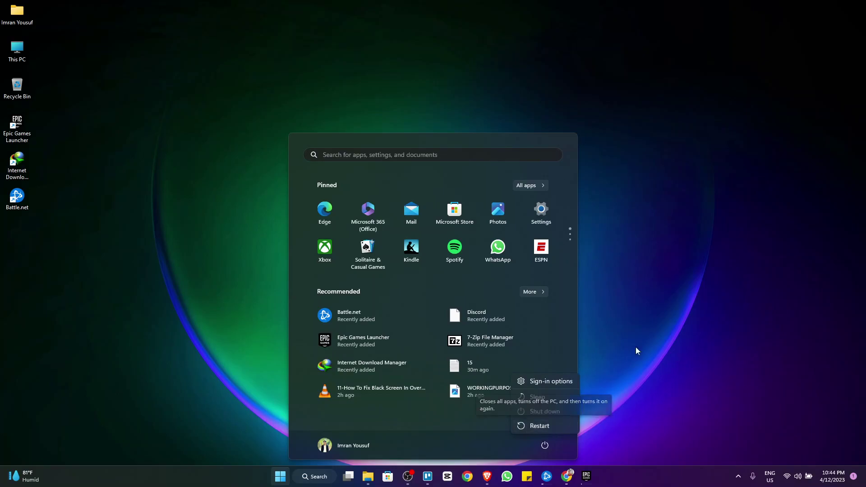
pyautogui.click(652, 303)
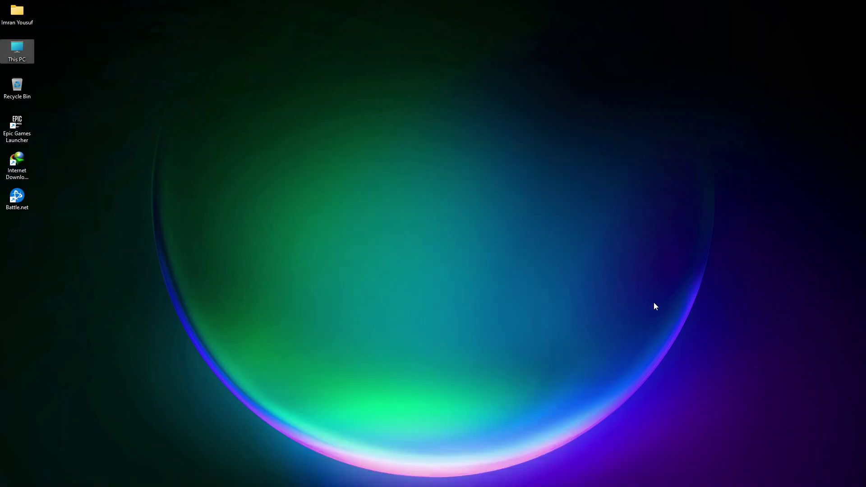